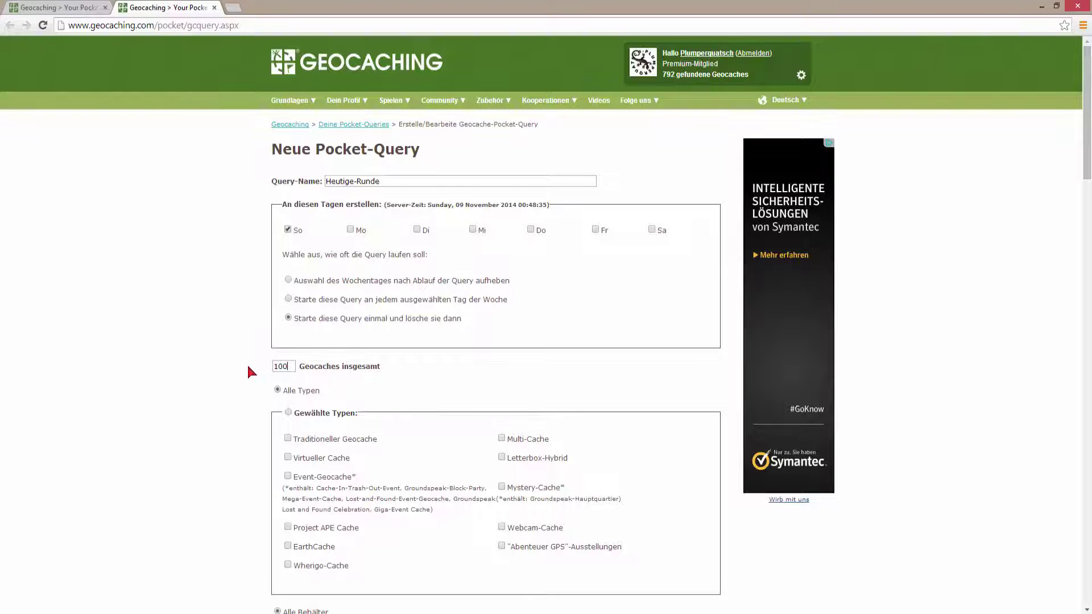
# Set the cache type filter to Alle Typen and restrict the query to caches under "ich nicht gefunden habe".
pyautogui.scroll(-2, 248, 368)
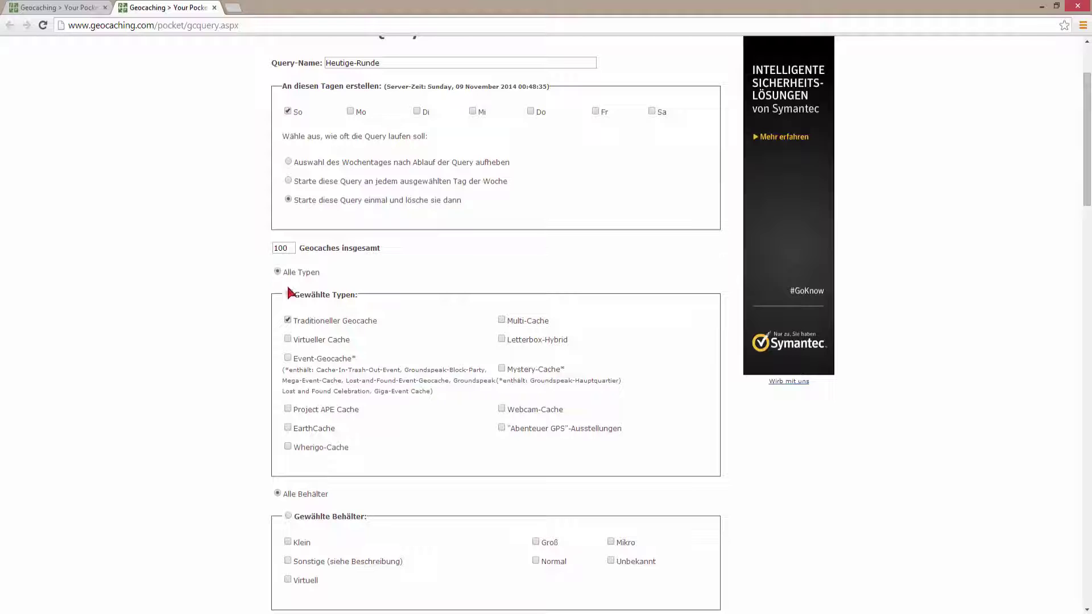
pyautogui.click(276, 271)
pyautogui.scroll(-4, 374, 302)
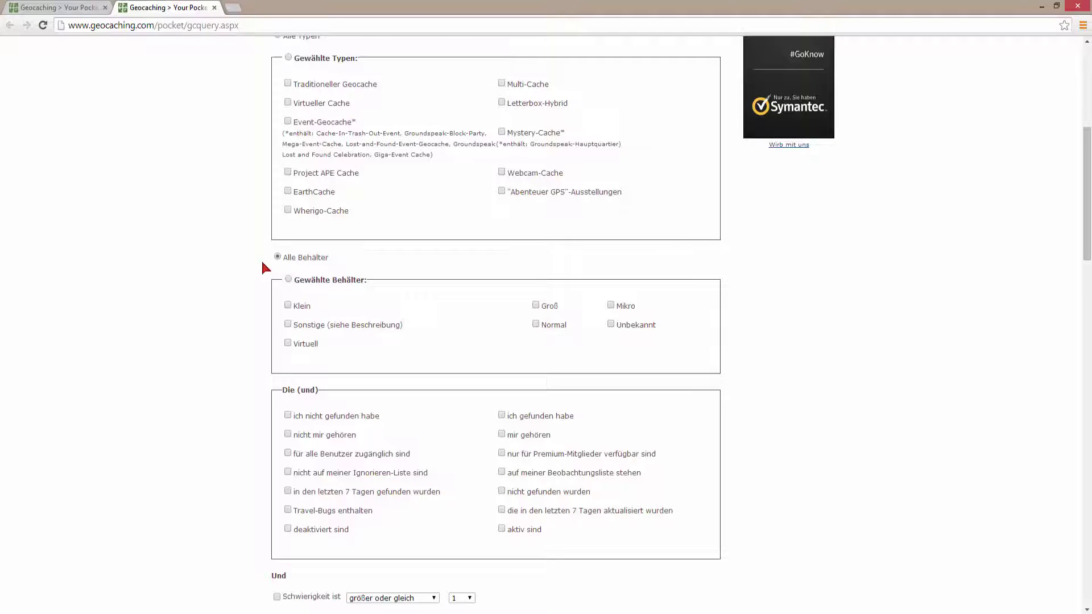
pyautogui.scroll(-2, 262, 264)
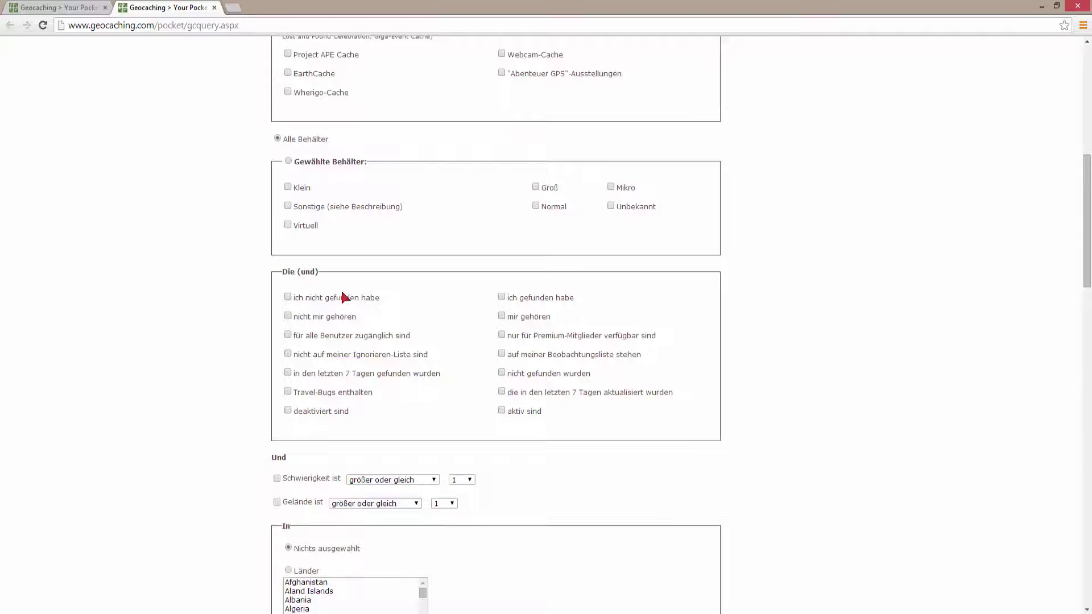
pyautogui.click(295, 297)
# Switch the query's location filter to Länder and look through the list of countries.
pyautogui.scroll(-2, 225, 158)
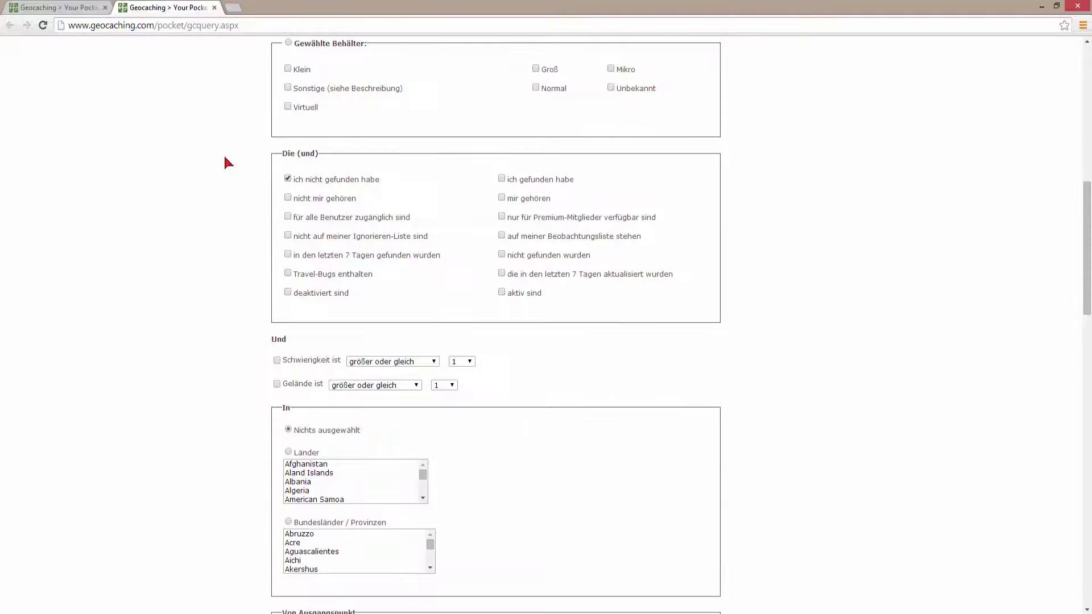
pyautogui.scroll(-2, 225, 162)
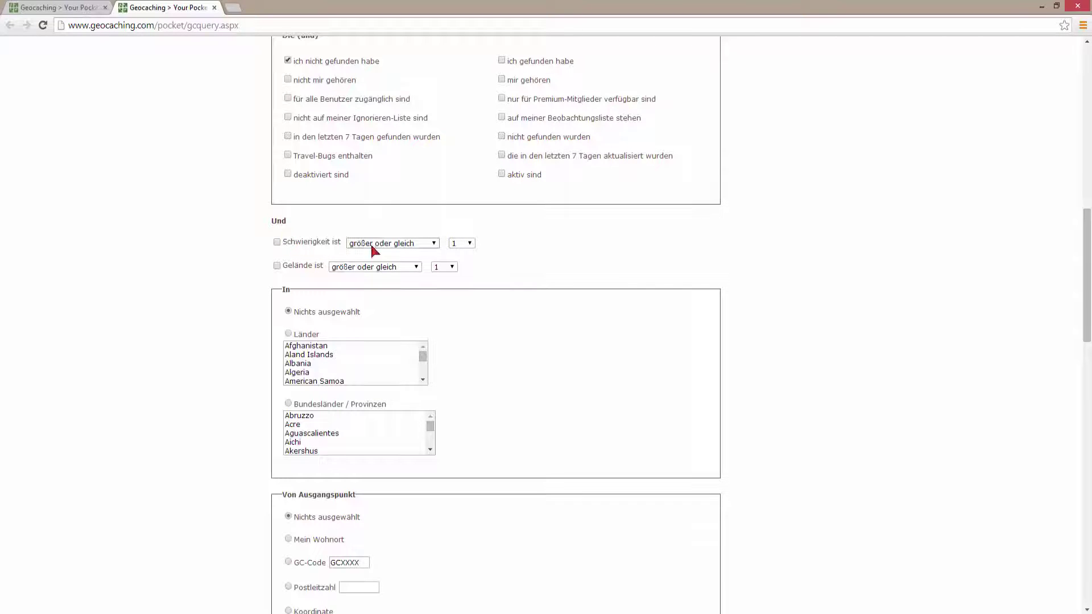
pyautogui.scroll(-1, 582, 306)
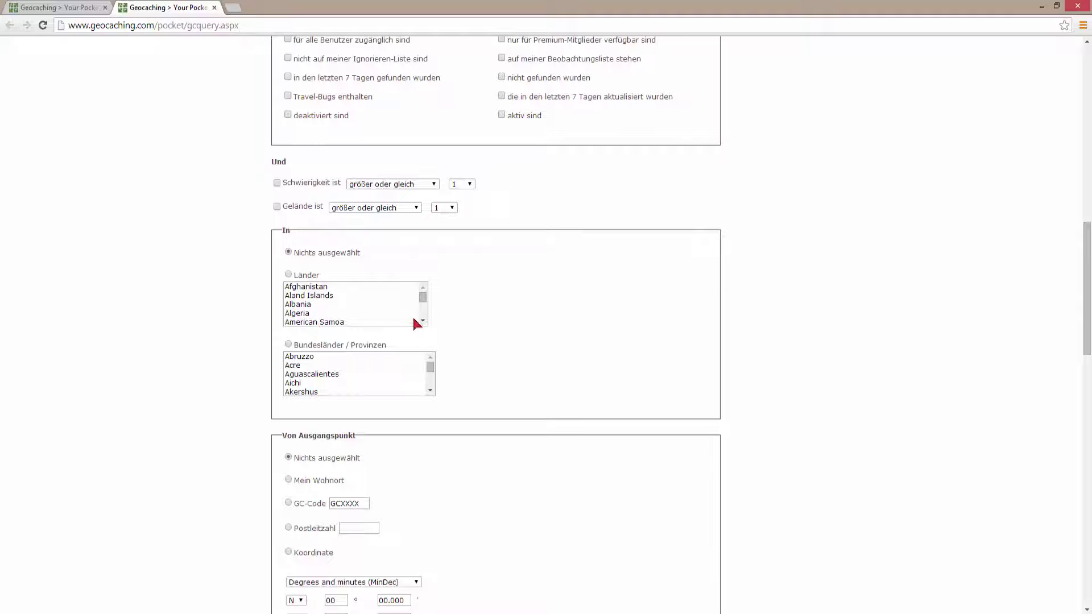
pyautogui.moveTo(422, 298); pyautogui.dragTo(423, 307)
pyautogui.scroll(15, 424, 309)
# Set the query's starting point to the GC-Code GC4BV3P.
pyautogui.scroll(-1, 501, 291)
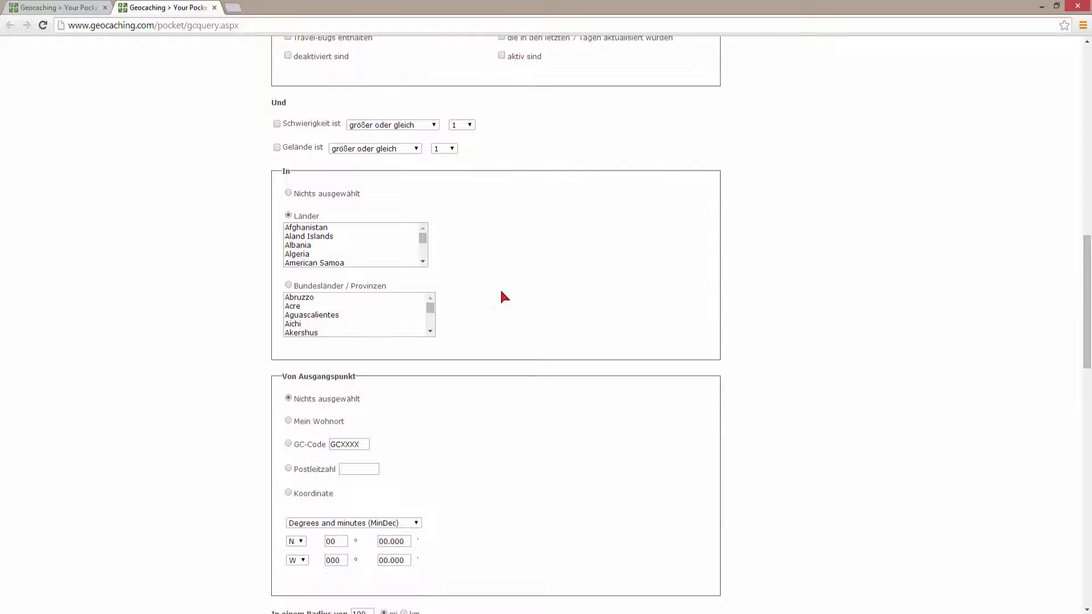
pyautogui.scroll(-2, 502, 294)
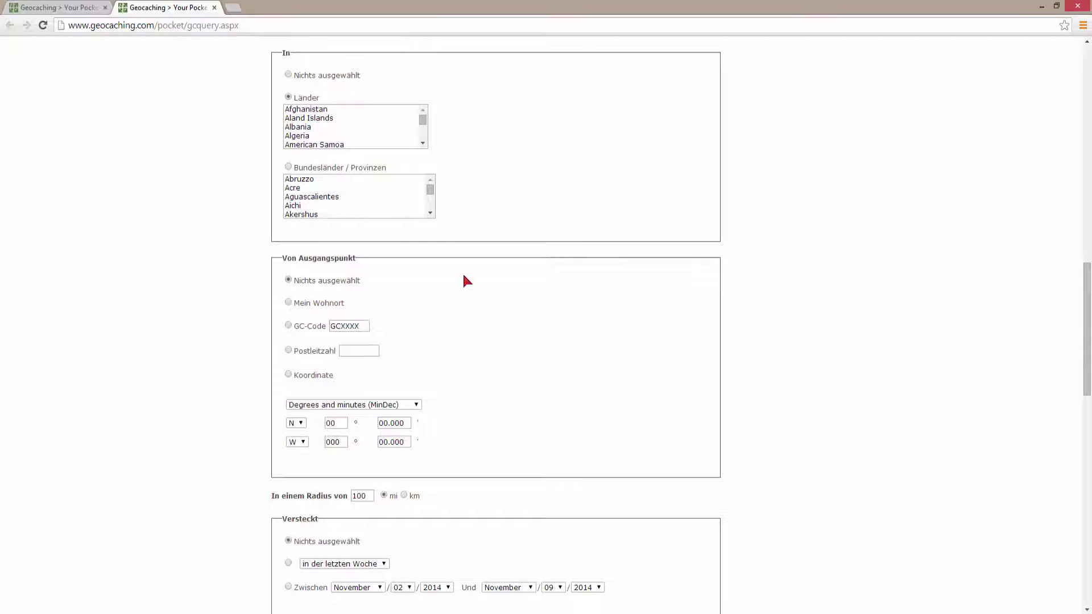
pyautogui.click(287, 326)
pyautogui.press('BackSpace')
pyautogui.write('GC4BV3P')
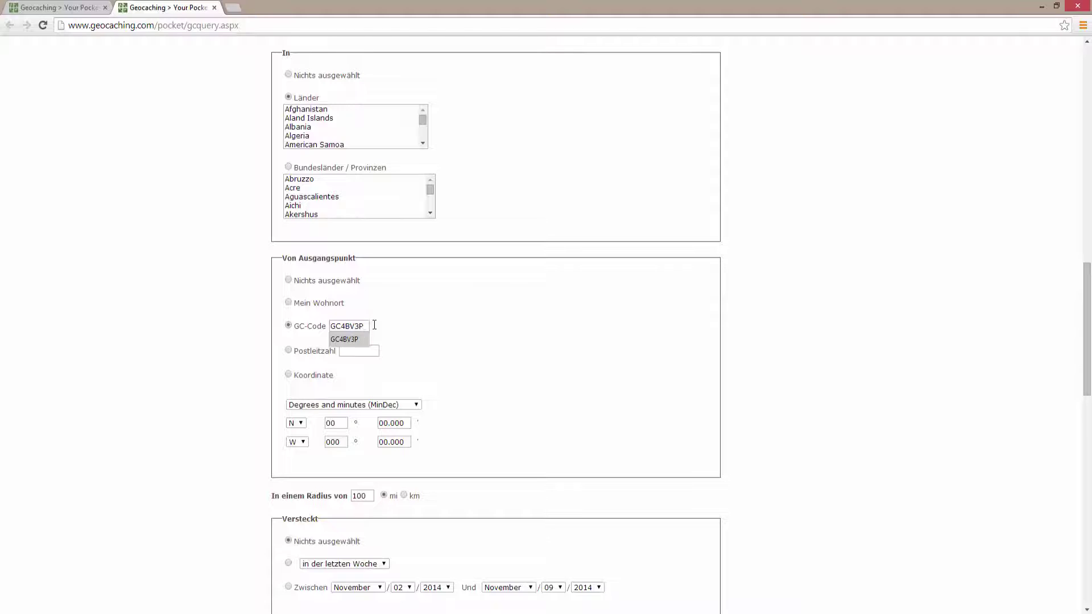
pyautogui.click(394, 323)
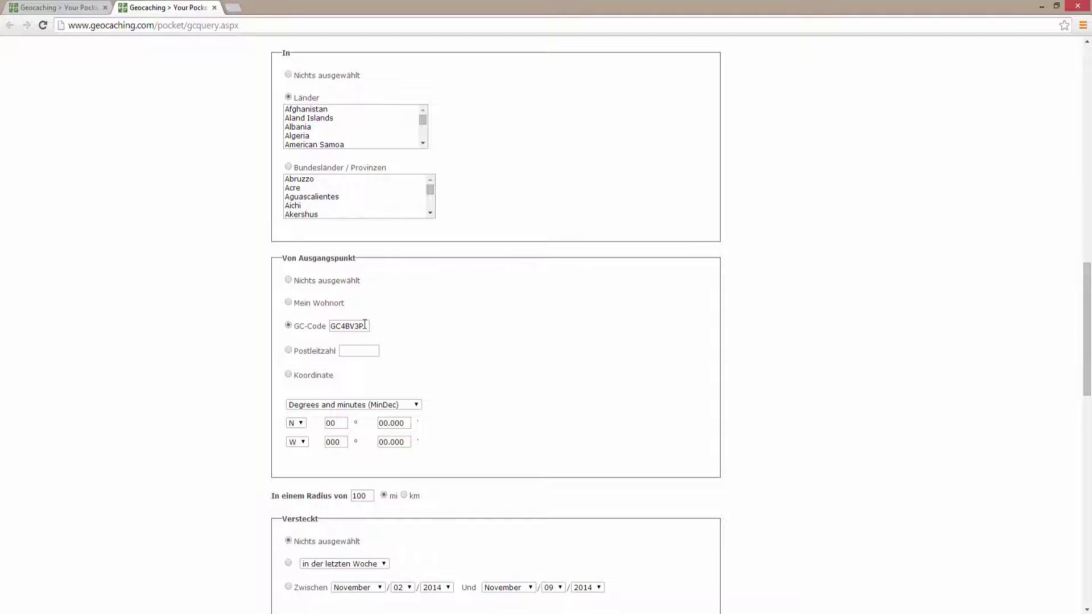
pyautogui.rightClick(365, 323)
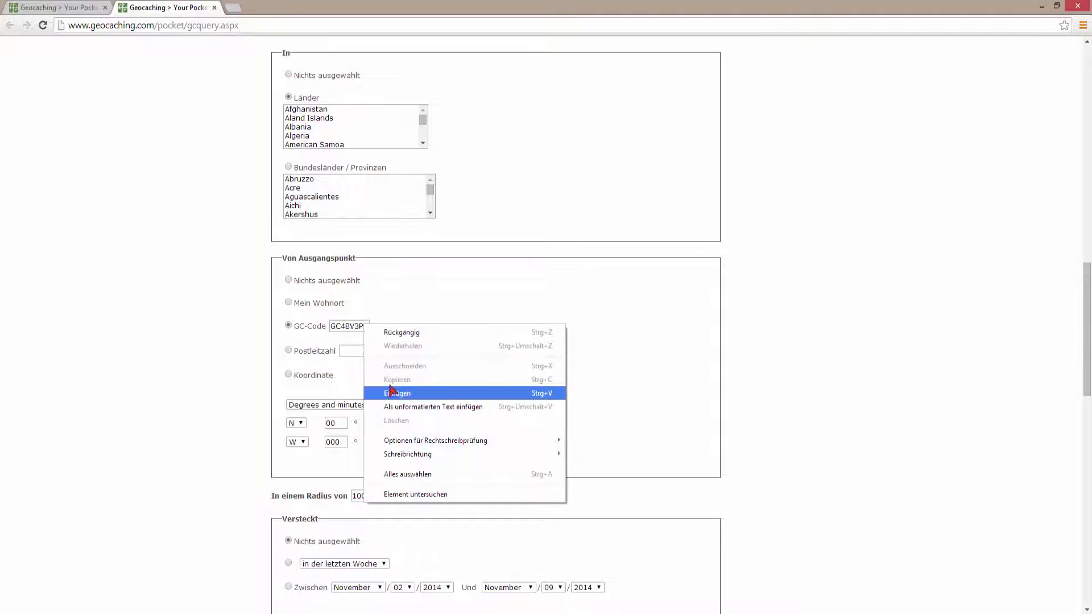
pyautogui.click(406, 303)
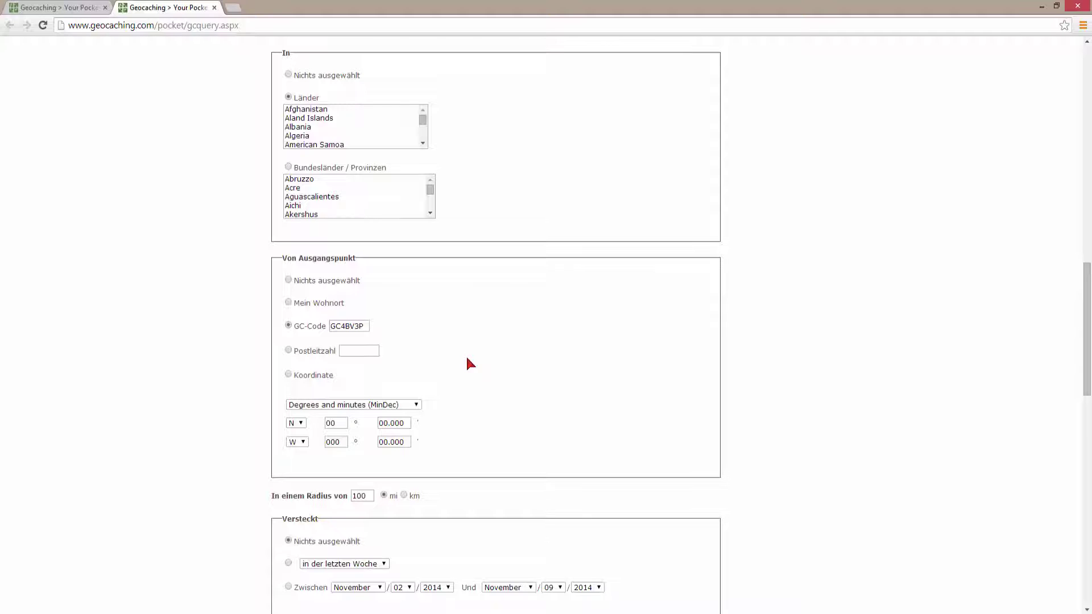
# Set the search radius around the starting point to 2 km.
pyautogui.scroll(-2, 468, 360)
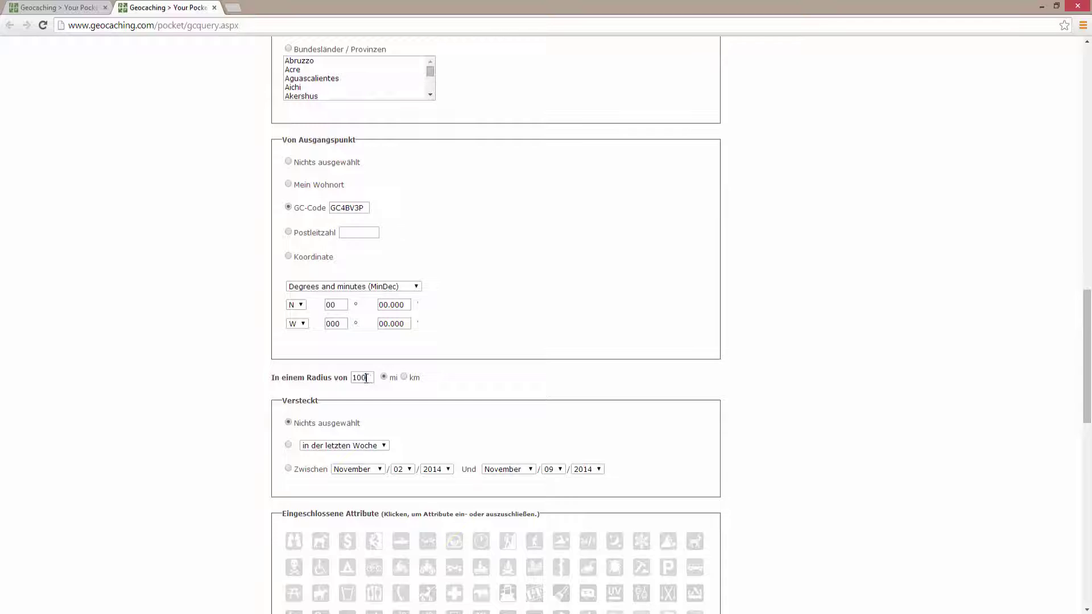
pyautogui.moveTo(369, 378); pyautogui.dragTo(350, 378)
pyautogui.write('2')
# Try toggling individual icons among the included and excluded cache attributes, and clear them again.
pyautogui.scroll(-2, 454, 304)
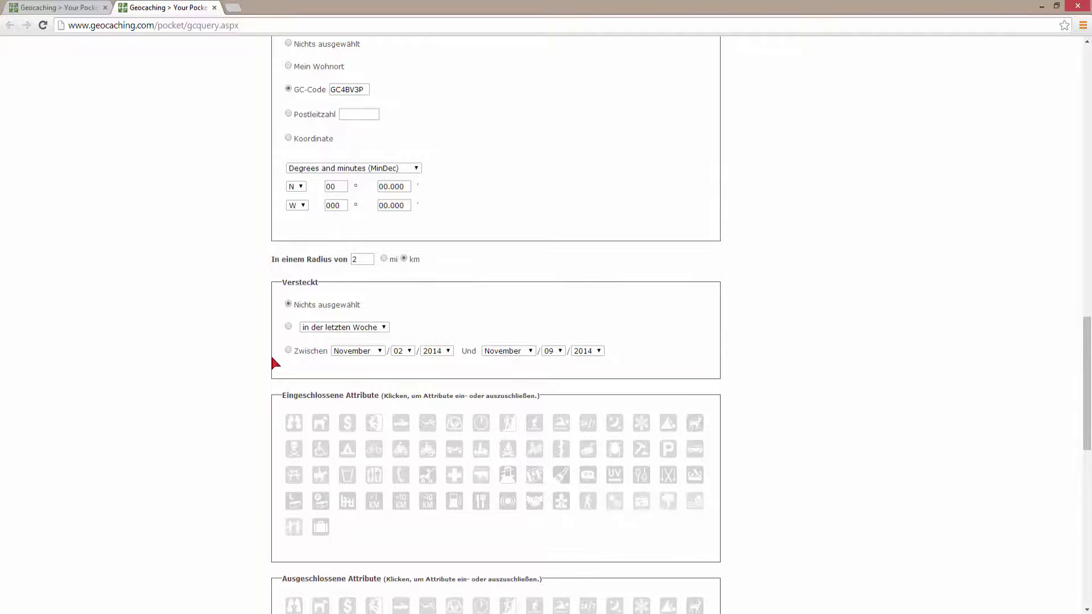
pyautogui.scroll(-2, 271, 362)
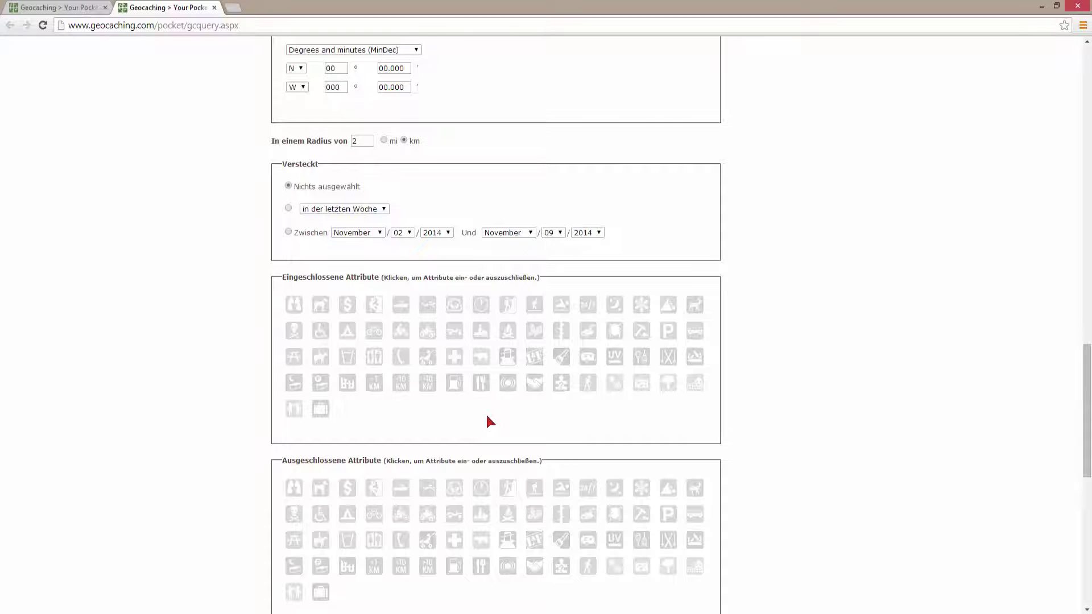
pyautogui.click(563, 357)
pyautogui.click(561, 358)
pyautogui.click(581, 390)
pyautogui.scroll(-1, 578, 401)
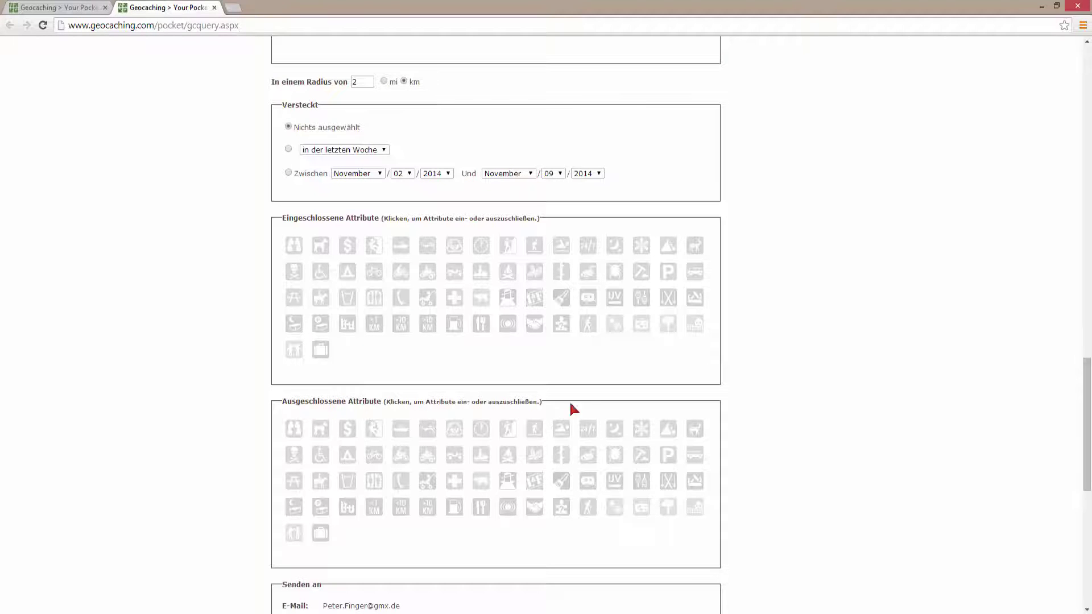
pyautogui.click(615, 454)
pyautogui.click(615, 455)
pyautogui.click(594, 462)
pyautogui.click(587, 455)
pyautogui.click(614, 456)
pyautogui.click(615, 429)
pyautogui.click(563, 484)
# Enable the option to use the Pocket Query name in the output file name.
pyautogui.scroll(-2, 554, 538)
pyautogui.scroll(-1, 547, 470)
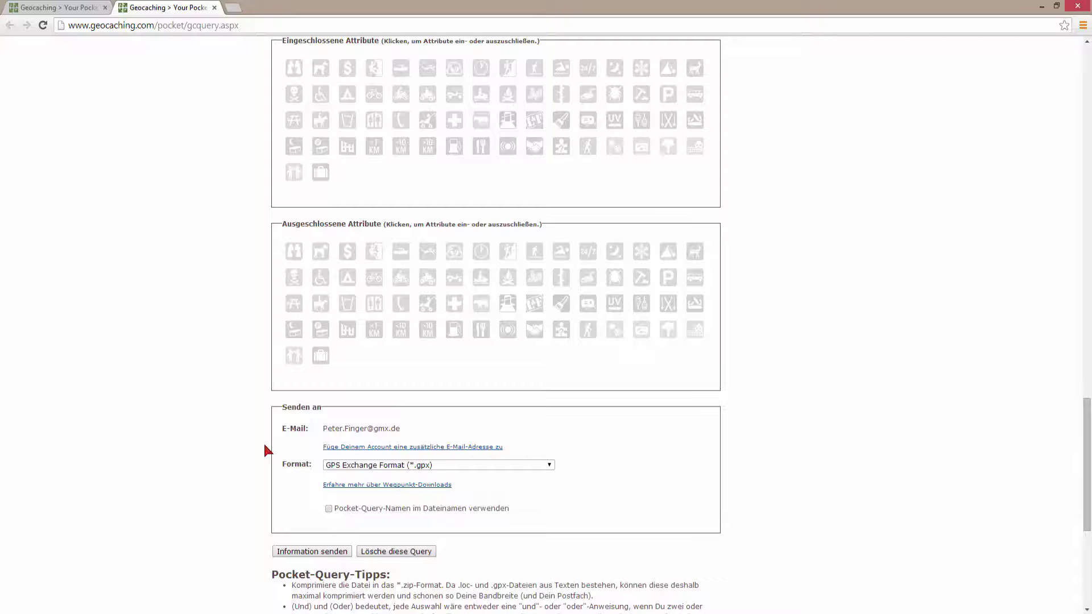
pyautogui.scroll(-1, 265, 450)
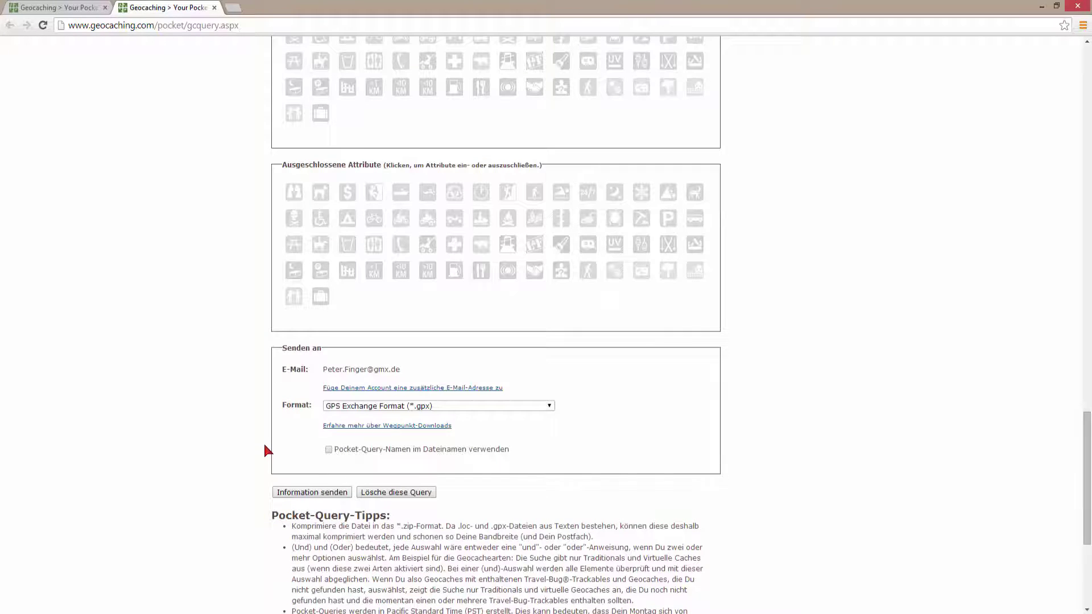
pyautogui.click(328, 449)
# Review the completed Heutige-Runde query settings from start to end and submit the query.
pyautogui.scroll(12, 547, 452)
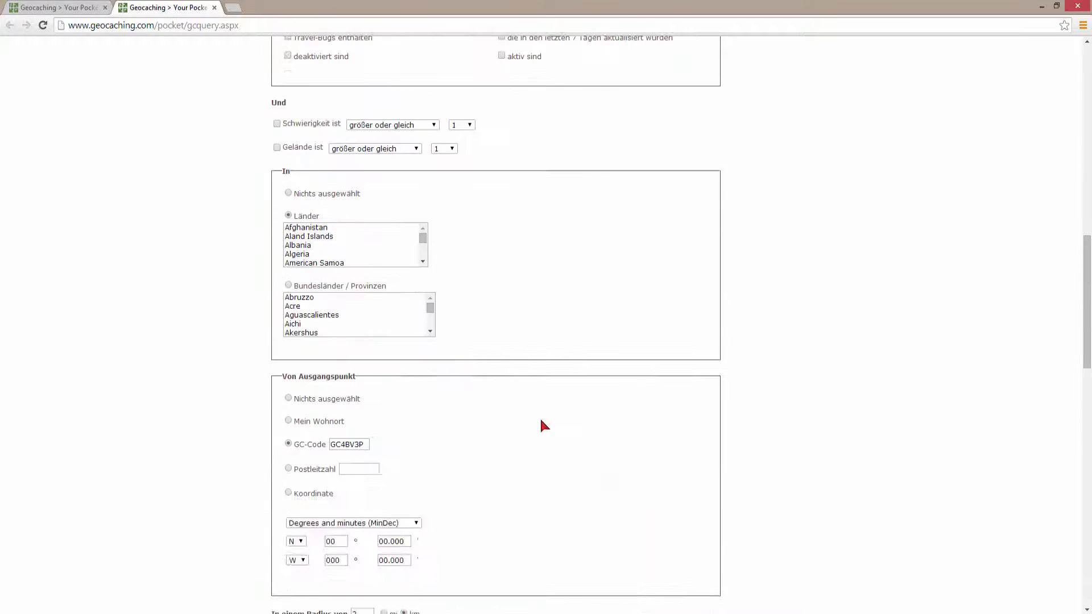
pyautogui.scroll(15, 540, 421)
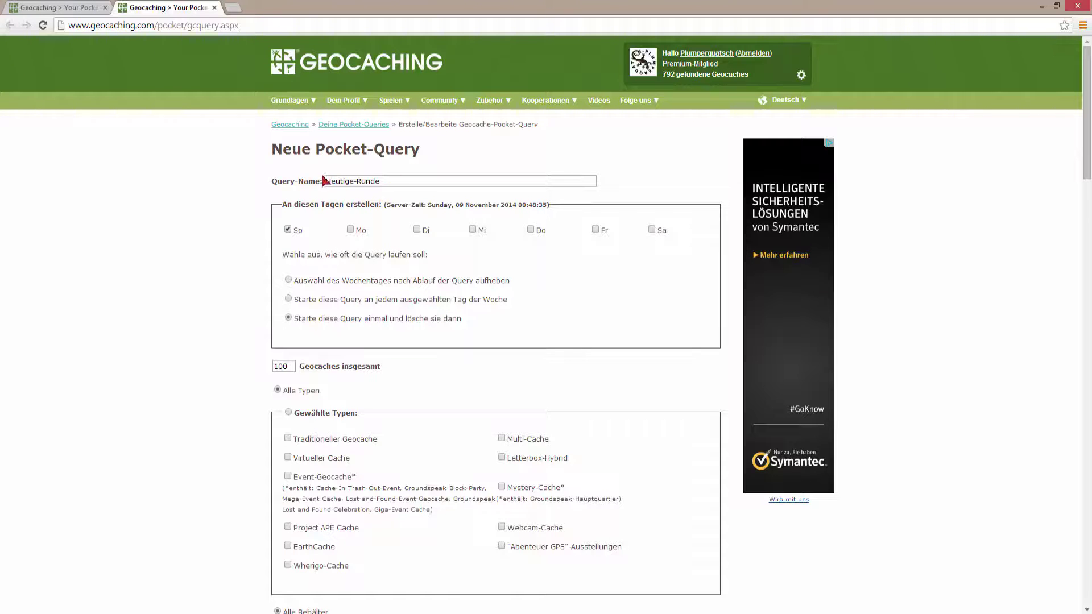
pyautogui.scroll(-11, 235, 209)
pyautogui.scroll(-16, 239, 239)
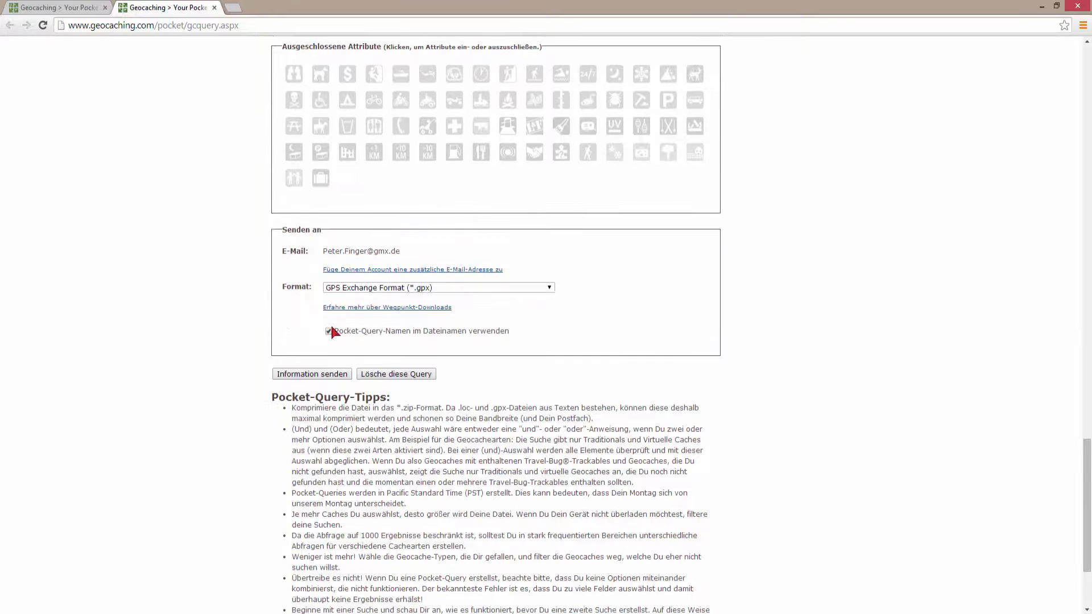
pyautogui.click(289, 374)
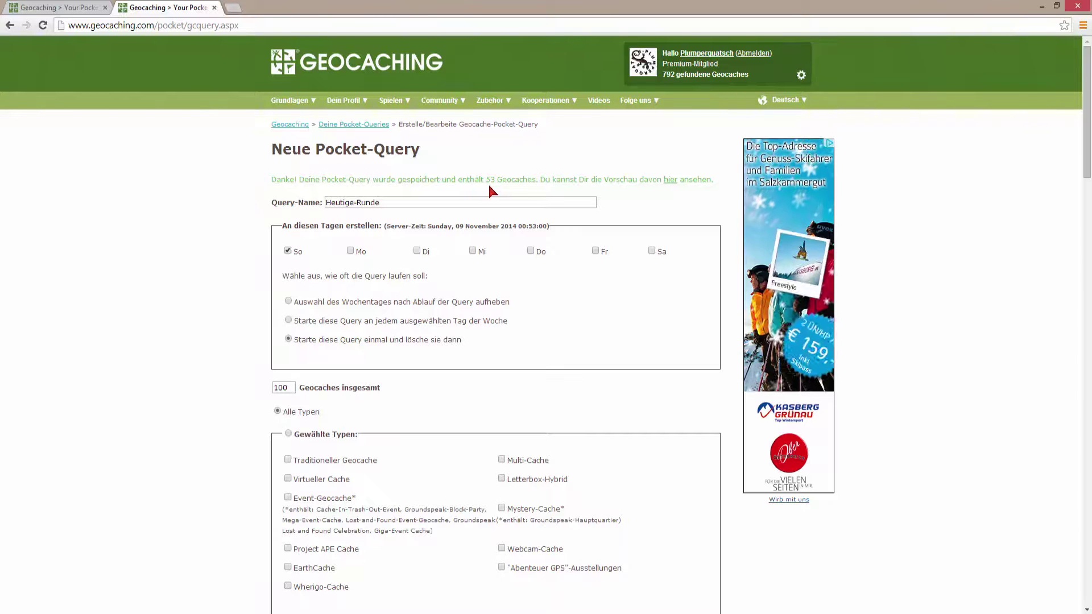
# Open the preview of the saved Heutige-Runde query and look through its list of geocaches.
pyautogui.click(672, 180)
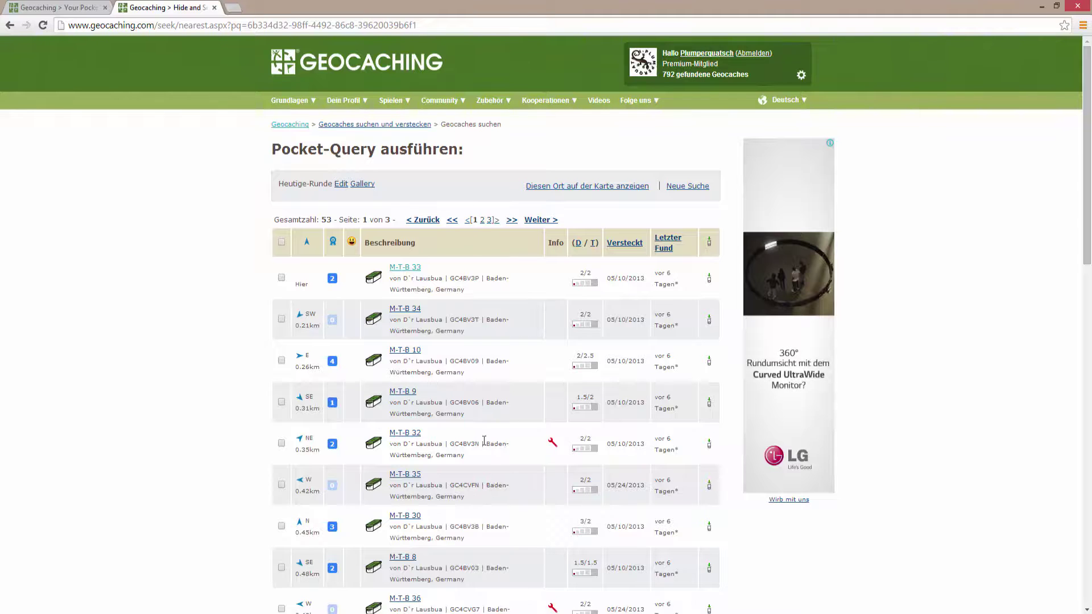
pyautogui.scroll(-1, 216, 238)
pyautogui.scroll(-6, 213, 244)
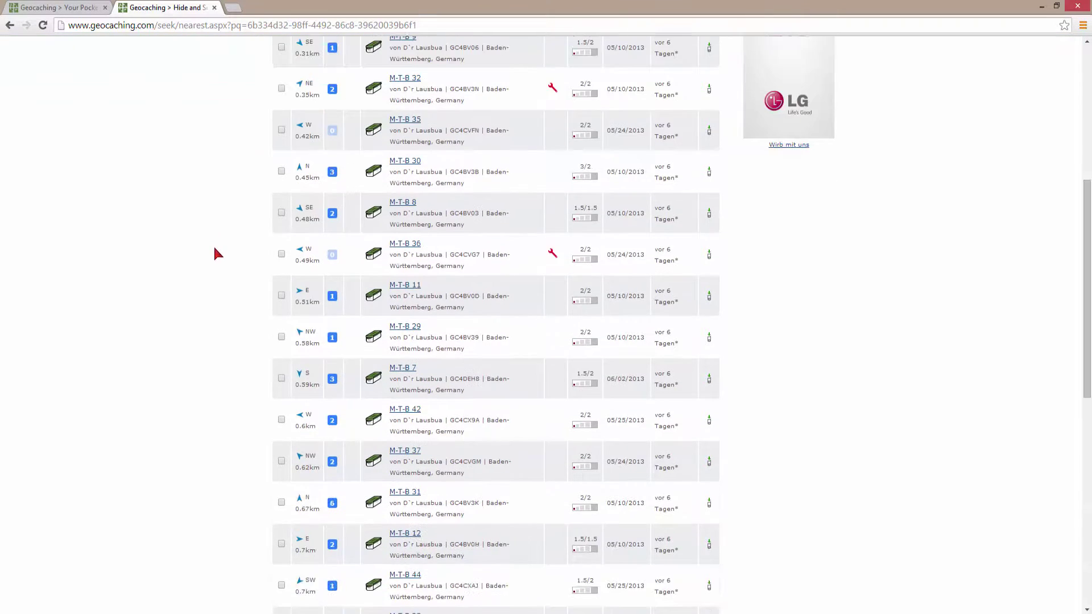
pyautogui.scroll(6, 215, 245)
pyautogui.scroll(1, 216, 249)
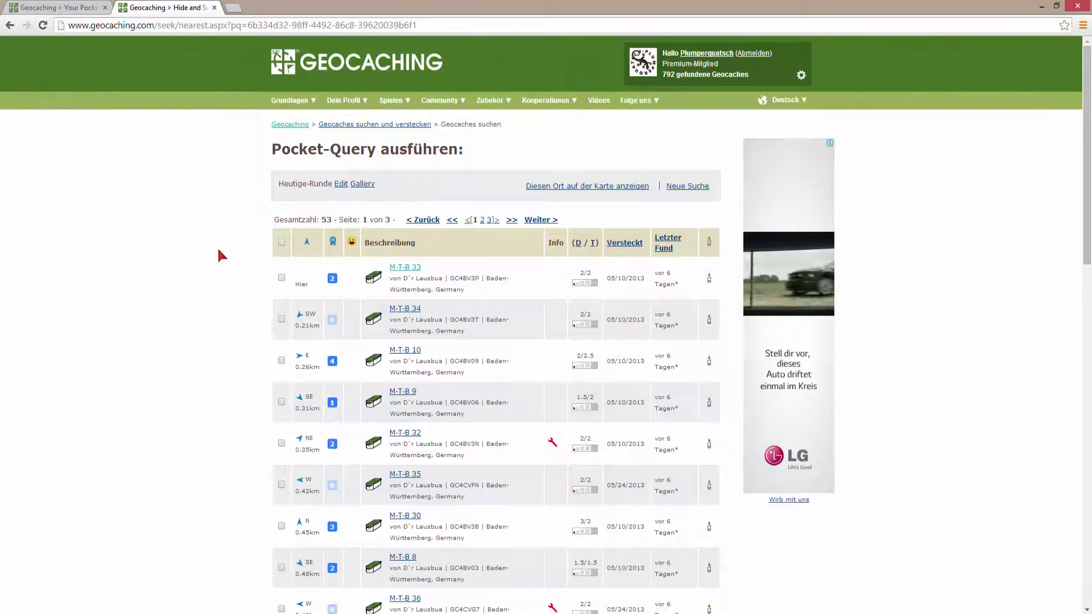
pyautogui.scroll(-8, 218, 250)
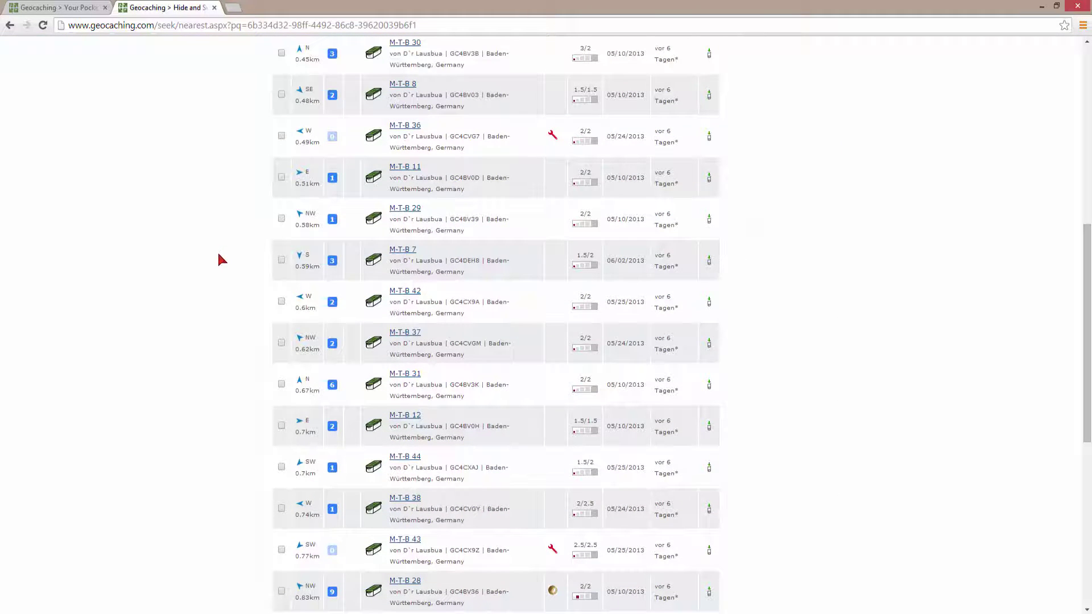
pyautogui.scroll(8, 218, 254)
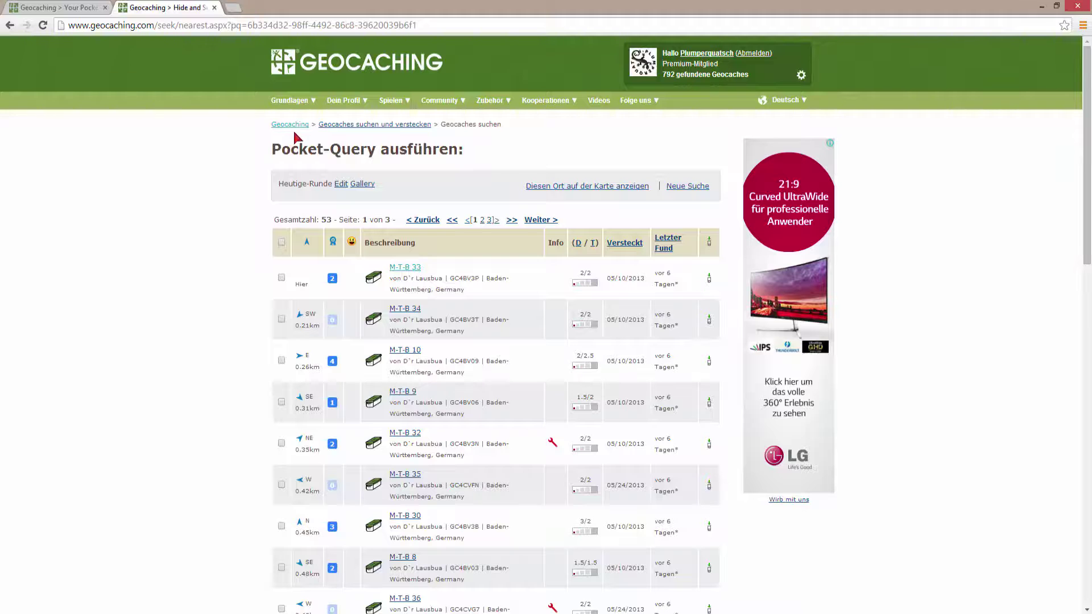
# Preview the Heutige-Runde query on the geocaching map from the Pocket Query overview, and return to the overview.
pyautogui.click(80, 7)
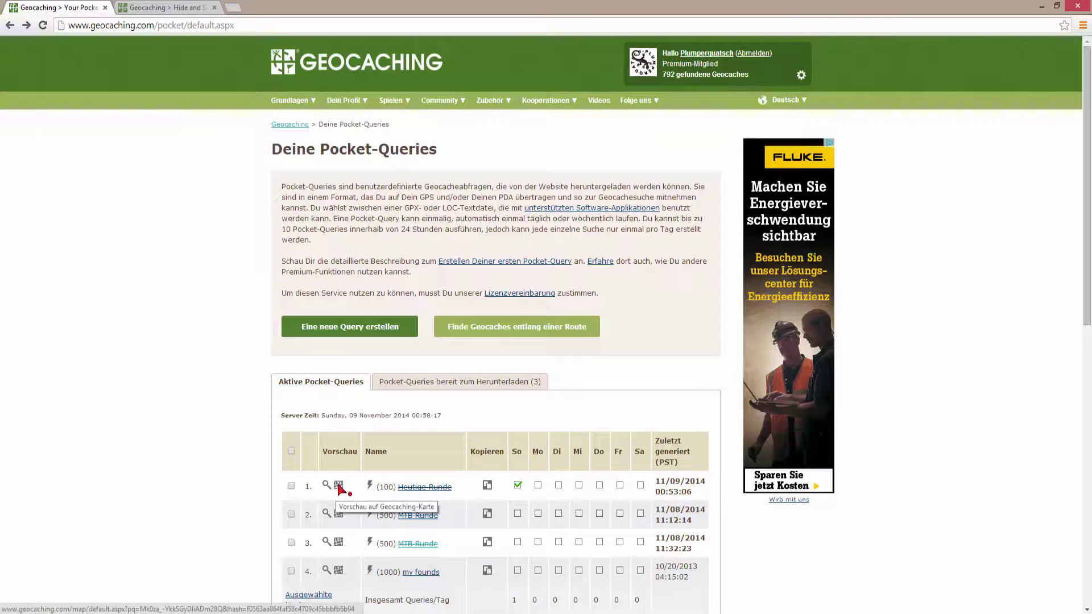
pyautogui.click(338, 485)
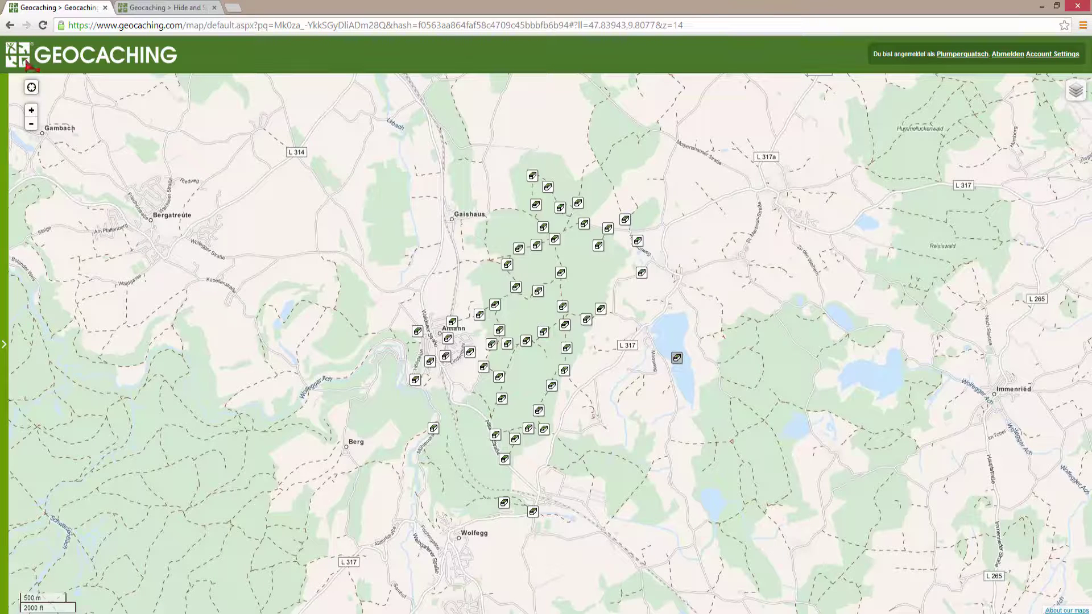
pyautogui.click(10, 25)
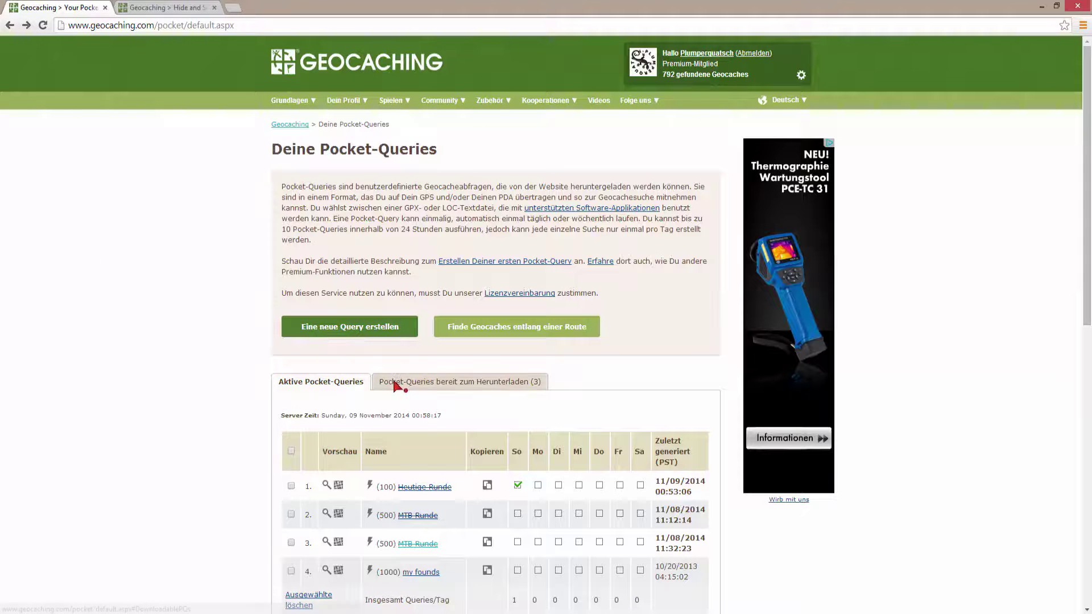
# Download Heutige-Runde from the Pocket Queries ready for download and show the zip file in its folder.
pyautogui.click(452, 387)
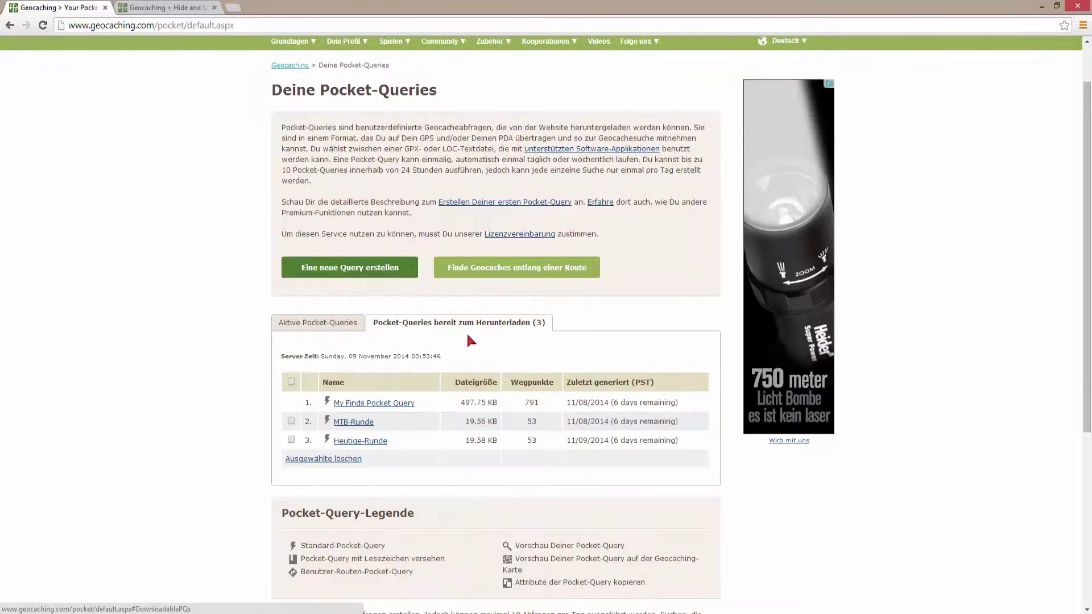
pyautogui.click(372, 443)
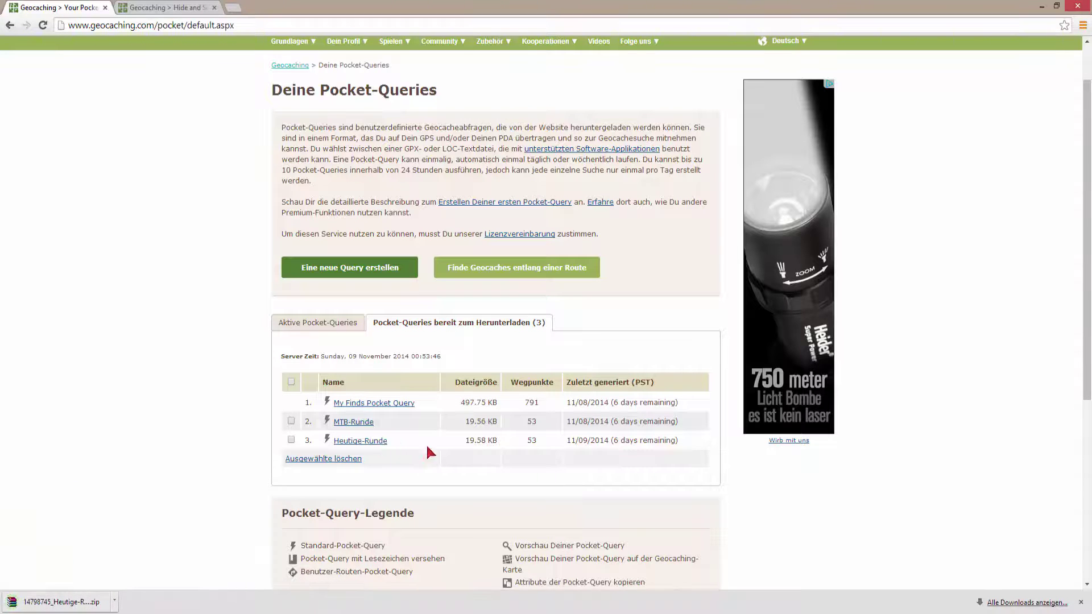
pyautogui.click(115, 602)
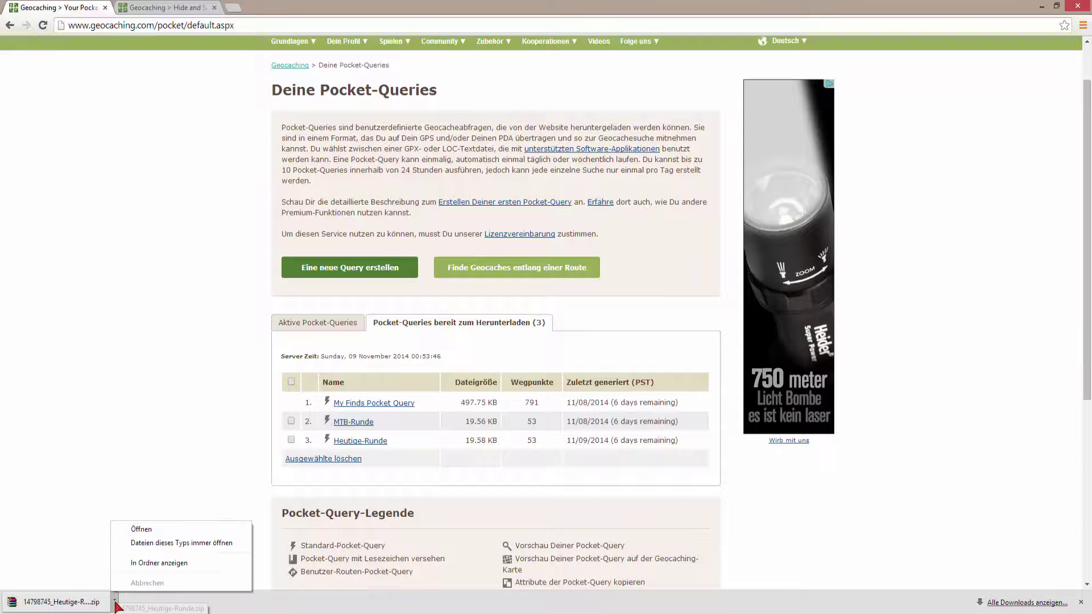
pyautogui.click(149, 566)
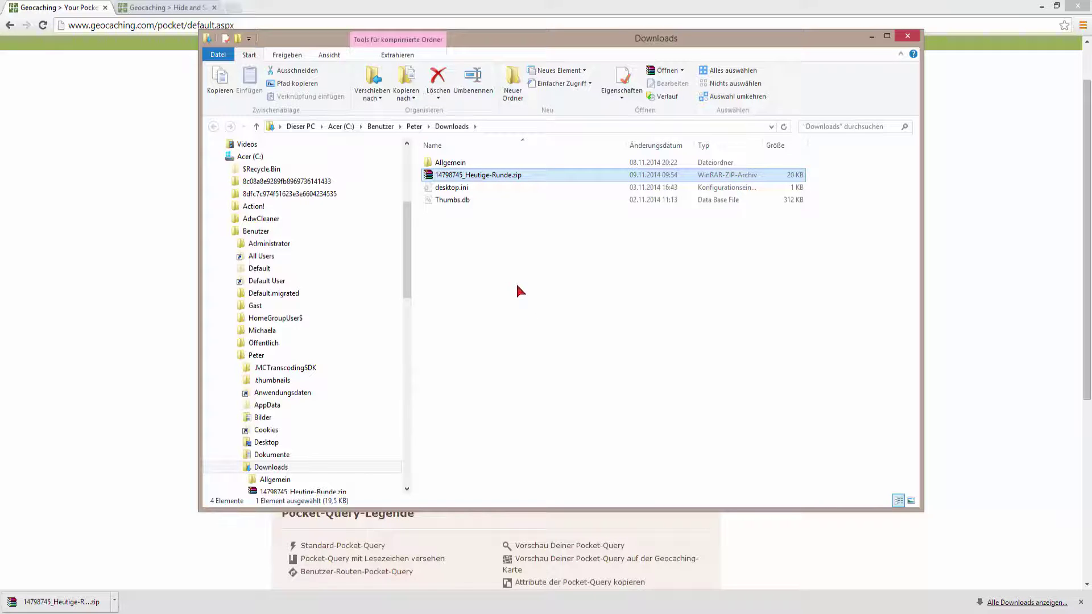
# Extract 14798745_Heutige-Runde.zip into its own subfolder 14798745_Heutige-Runde in Downloads and open that folder.
pyautogui.rightClick(439, 178)
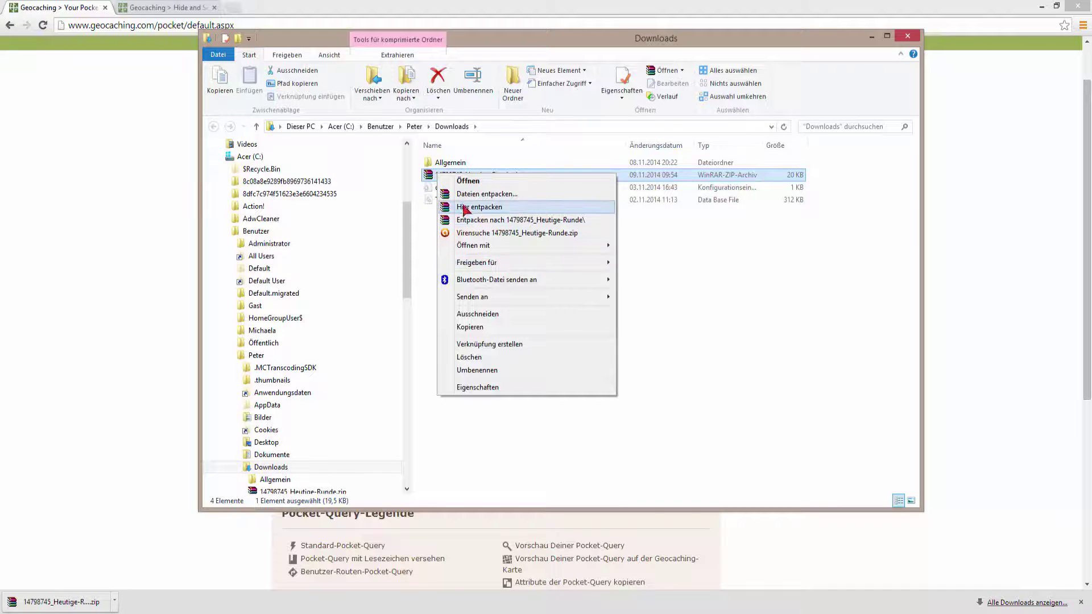
pyautogui.click(551, 220)
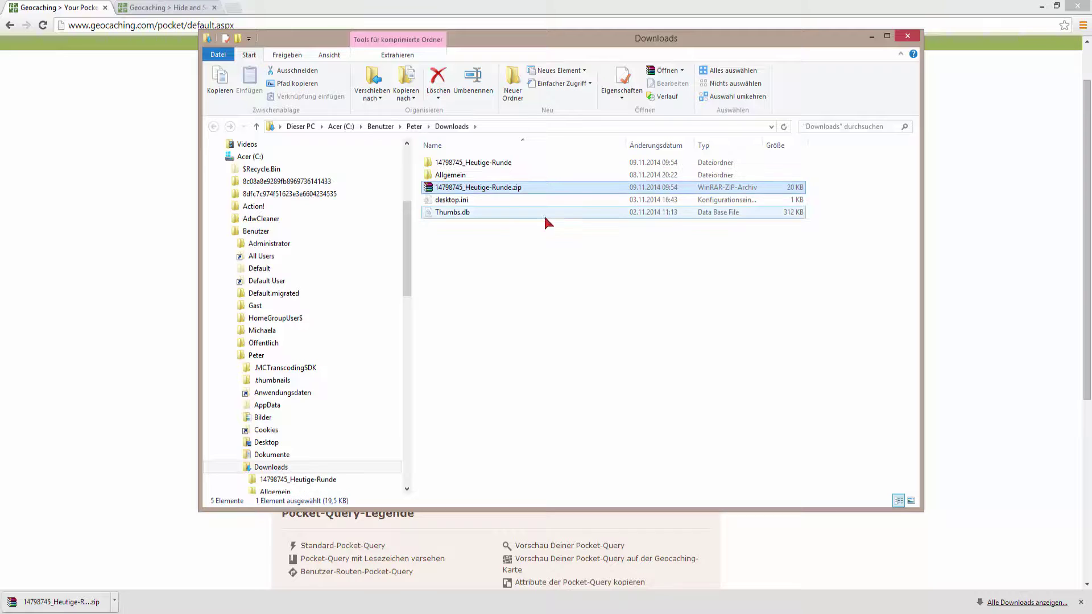
pyautogui.click(511, 280)
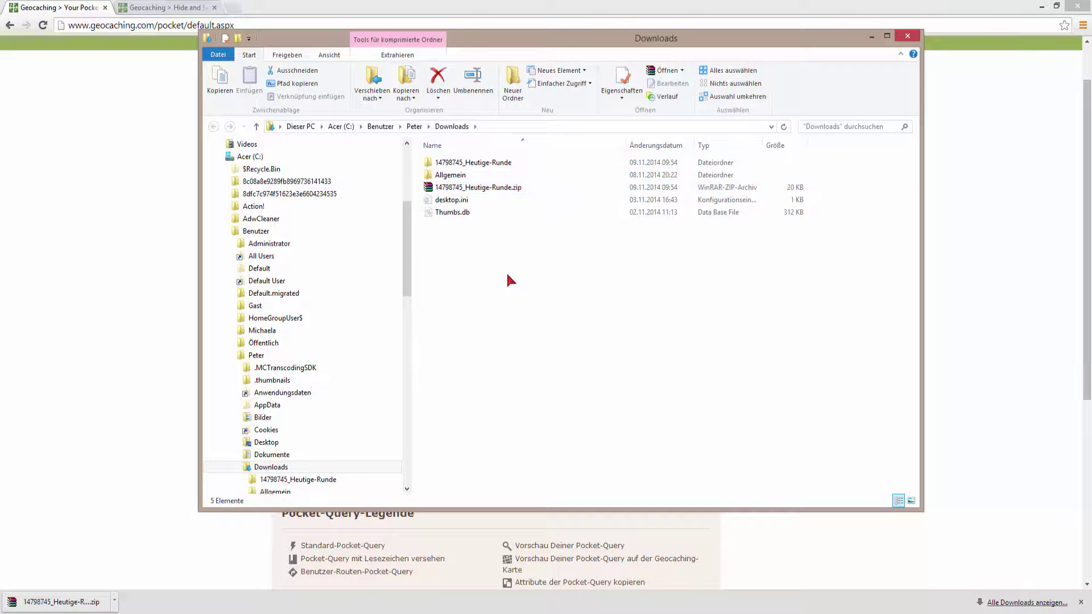
pyautogui.click(472, 164)
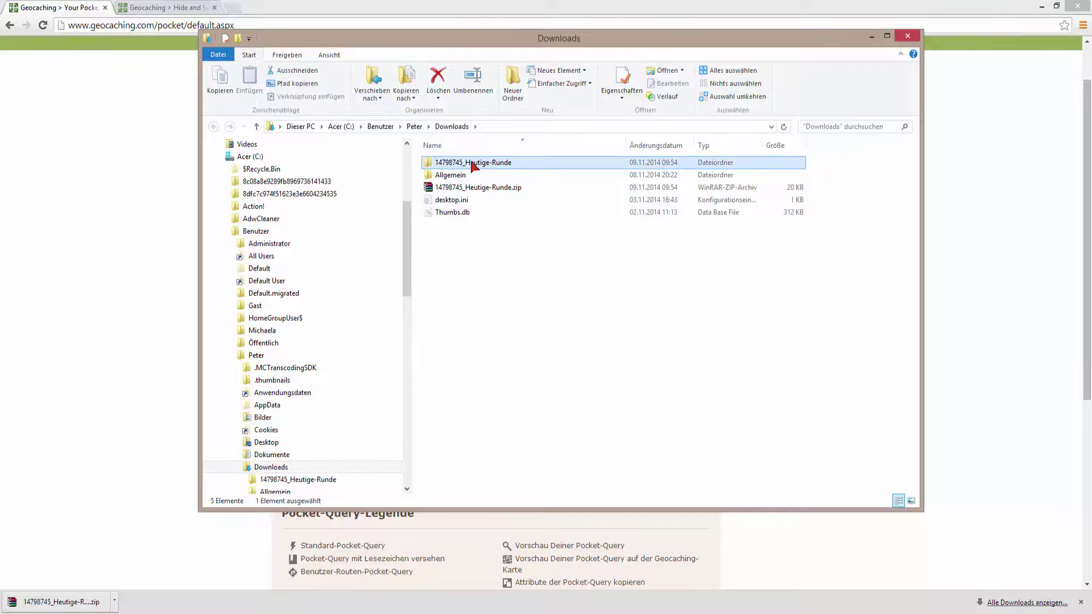
pyautogui.doubleClick(472, 165)
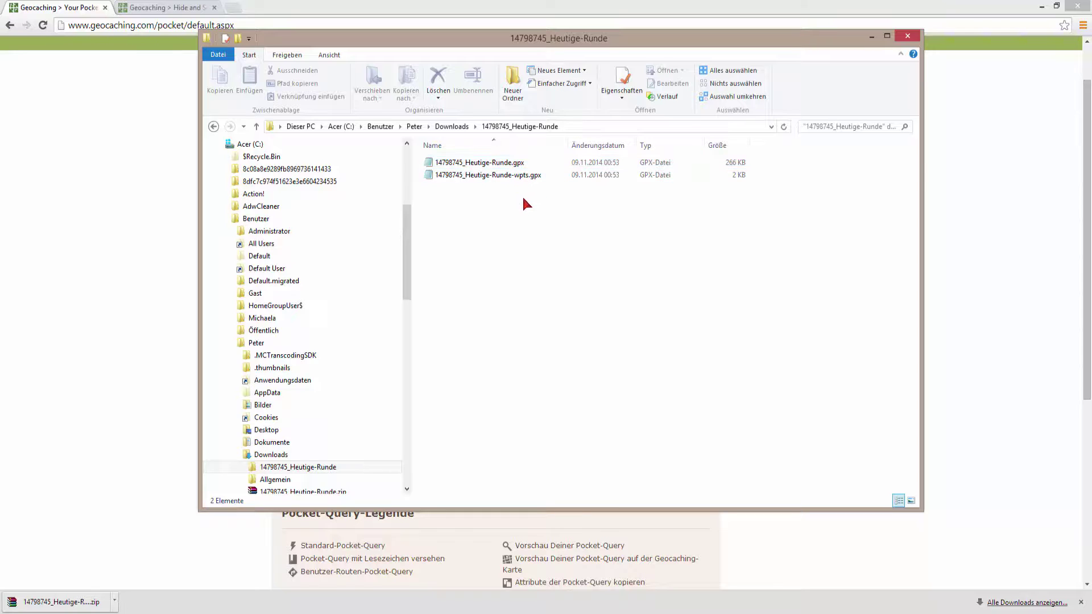
# Copy both Heutige-Runde GPX files into the Garmin\GPX folder of Wechseldatenträger (F:) and open that folder to check them.
pyautogui.moveTo(522, 196); pyautogui.dragTo(449, 167)
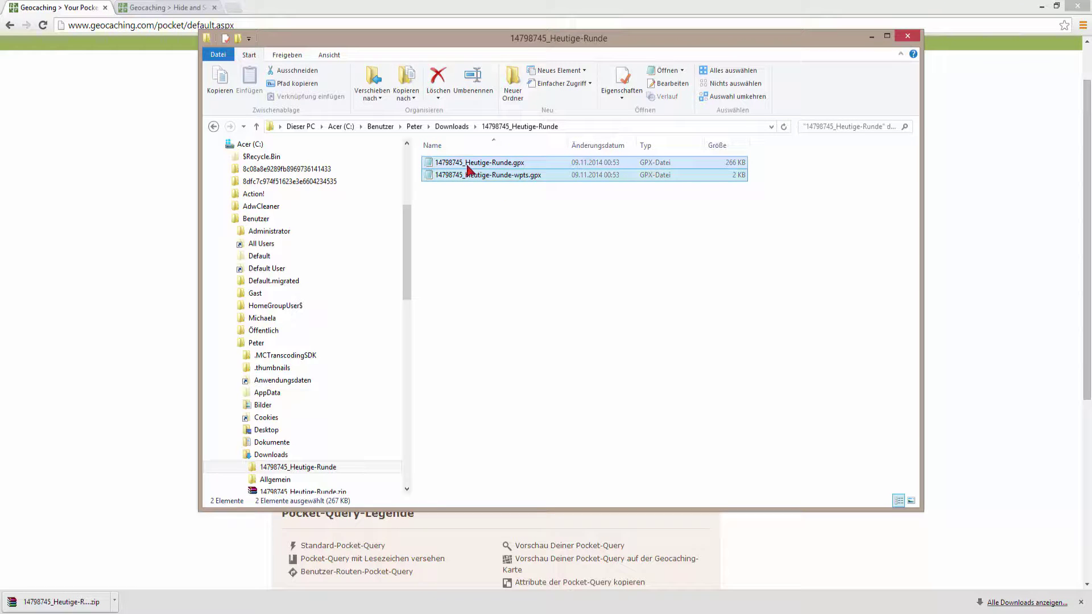
pyautogui.rightClick(467, 166)
pyautogui.click(498, 332)
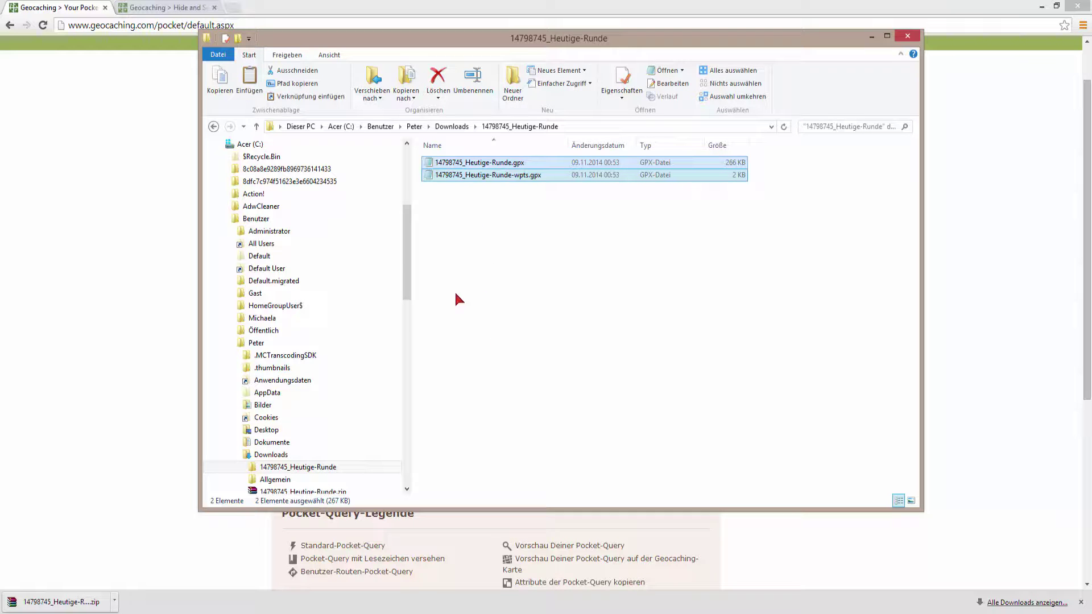
pyautogui.moveTo(408, 242); pyautogui.dragTo(405, 438)
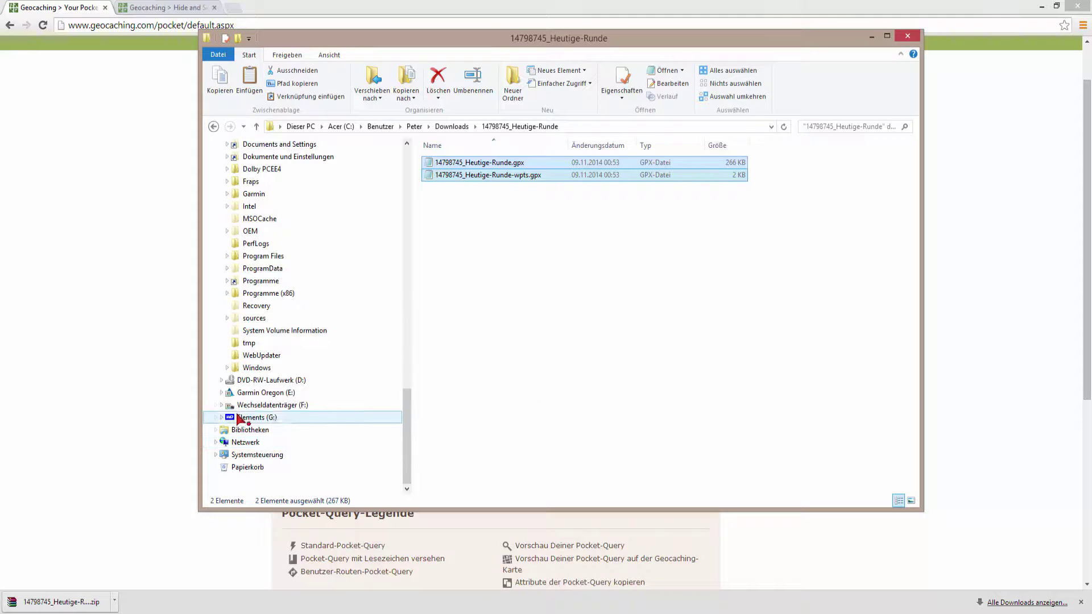
pyautogui.click(292, 393)
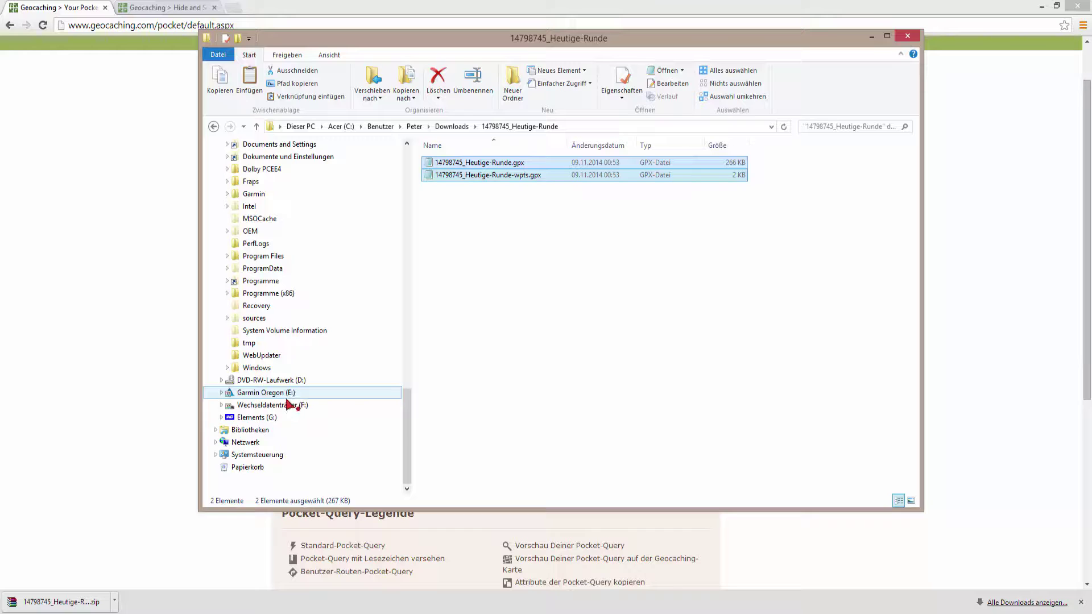
pyautogui.click(221, 406)
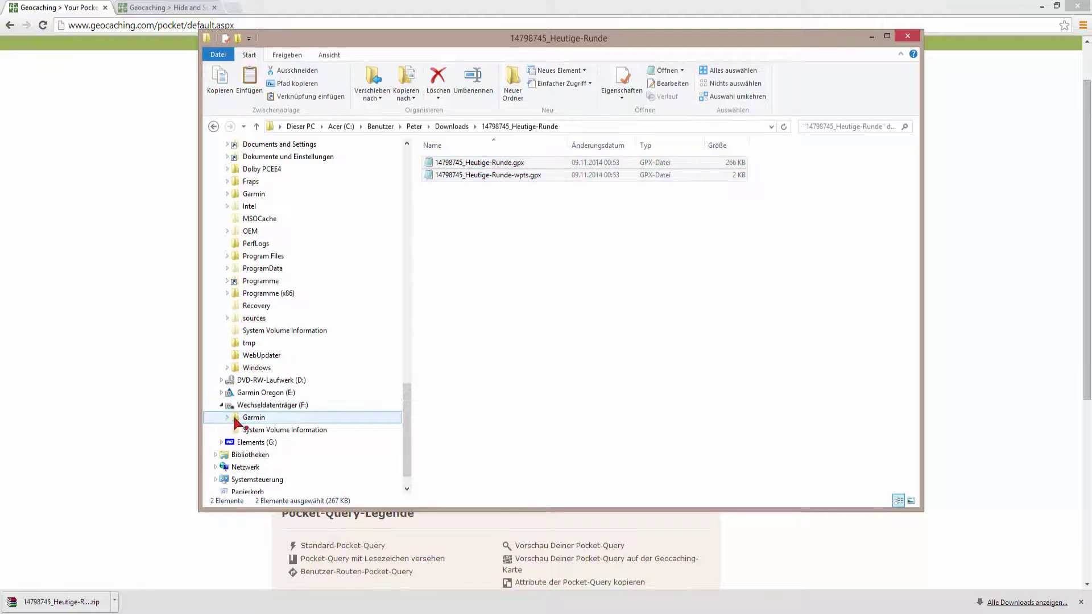
pyautogui.click(227, 417)
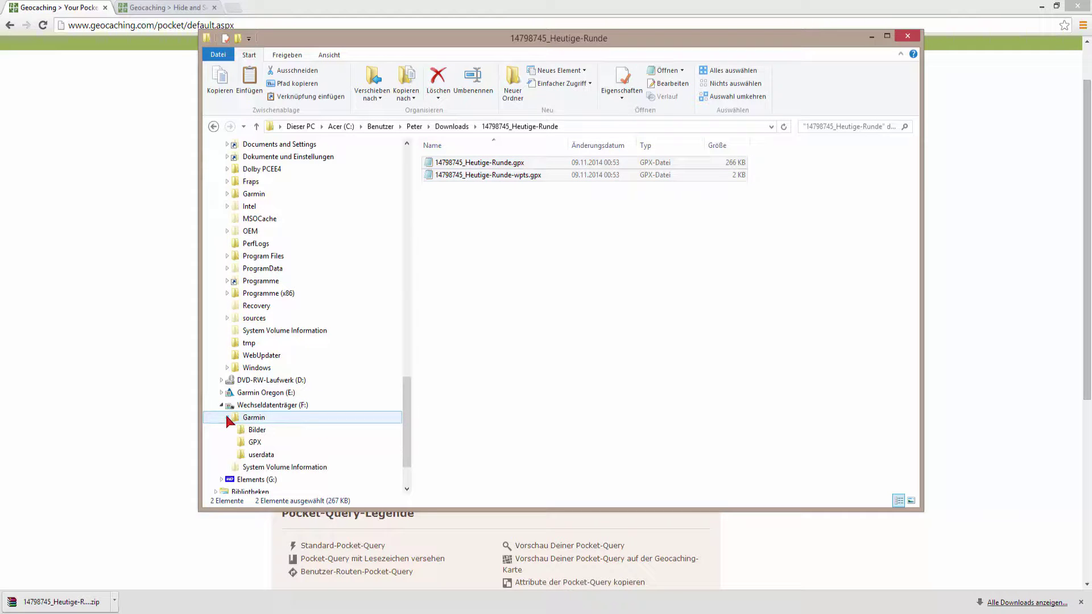
pyautogui.rightClick(299, 443)
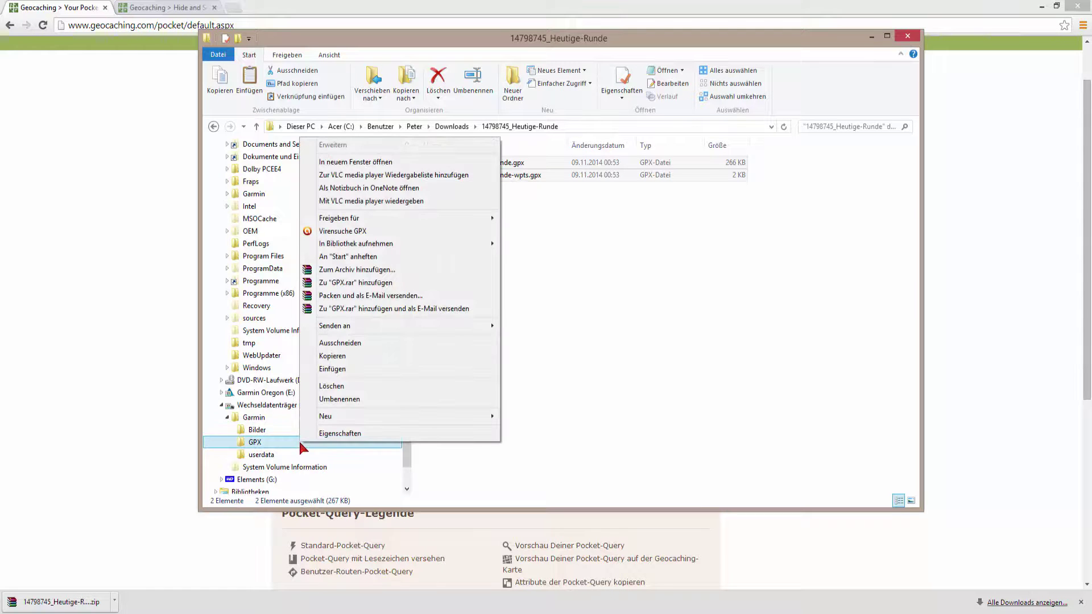
pyautogui.click(373, 368)
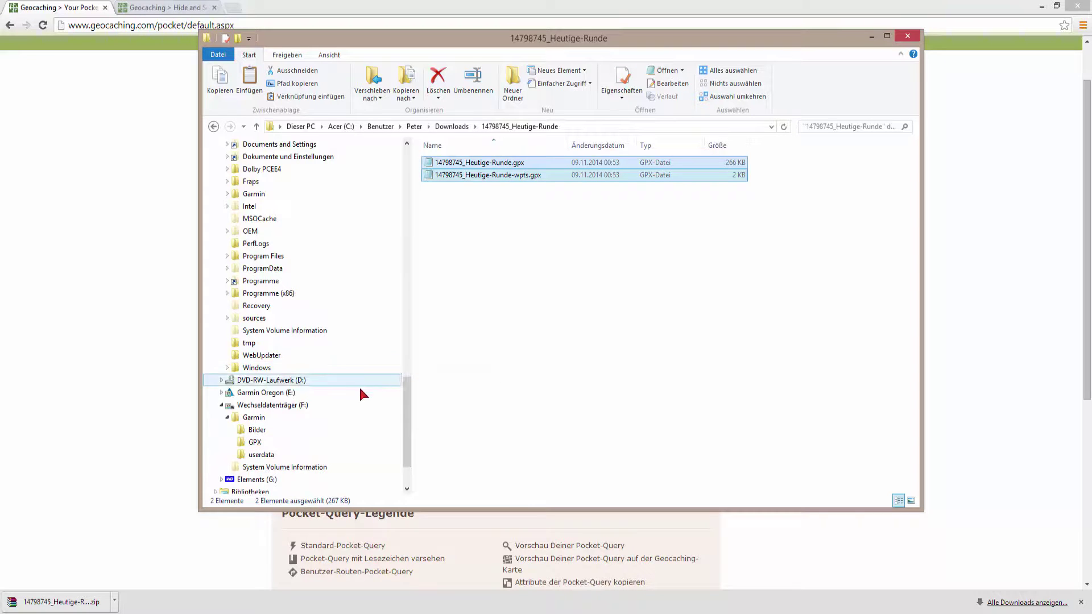
pyautogui.click(266, 446)
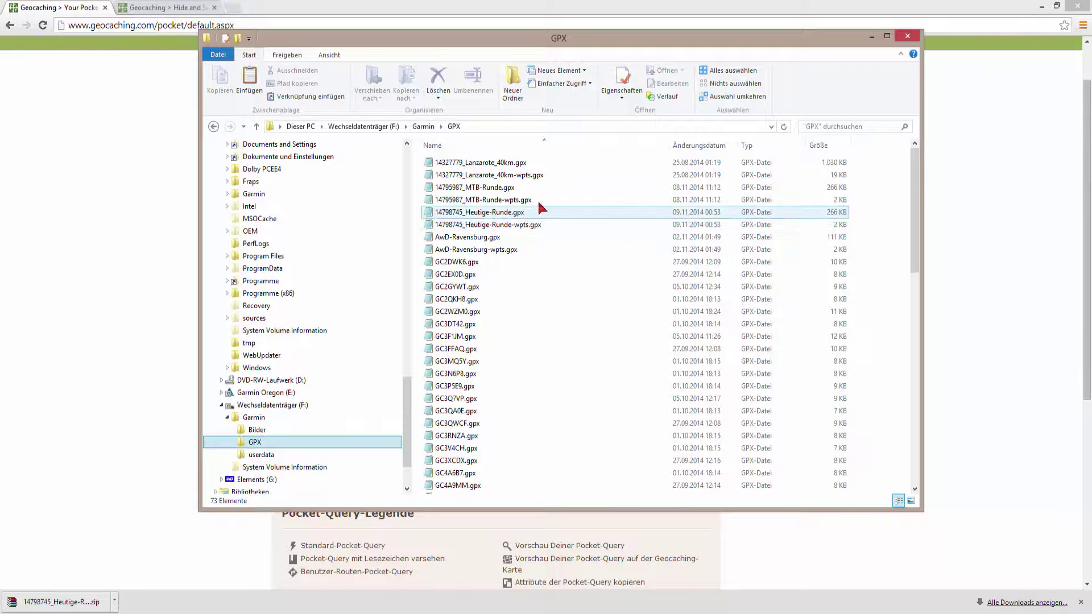
# Close the folder window and go from the Pocket Queries page to the Geocaching home page.
pyautogui.click(909, 37)
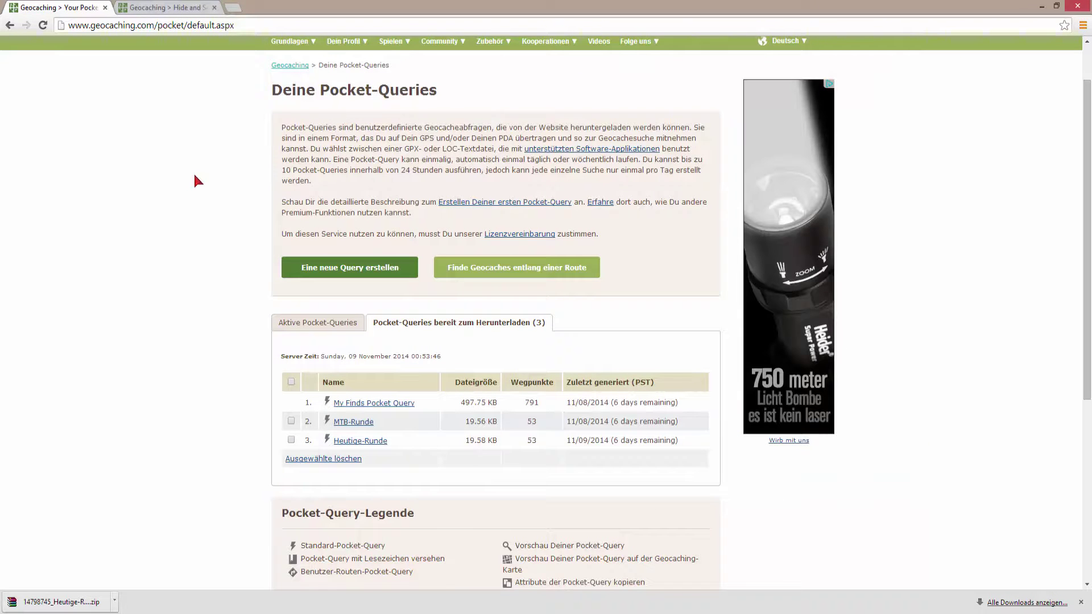
pyautogui.scroll(1, 199, 208)
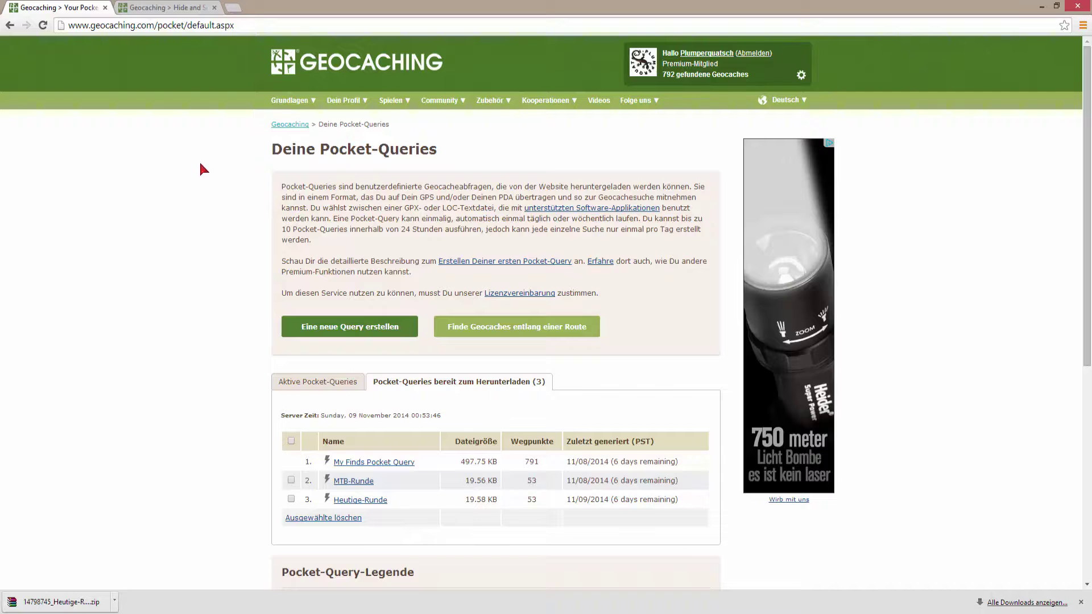
pyautogui.click(282, 70)
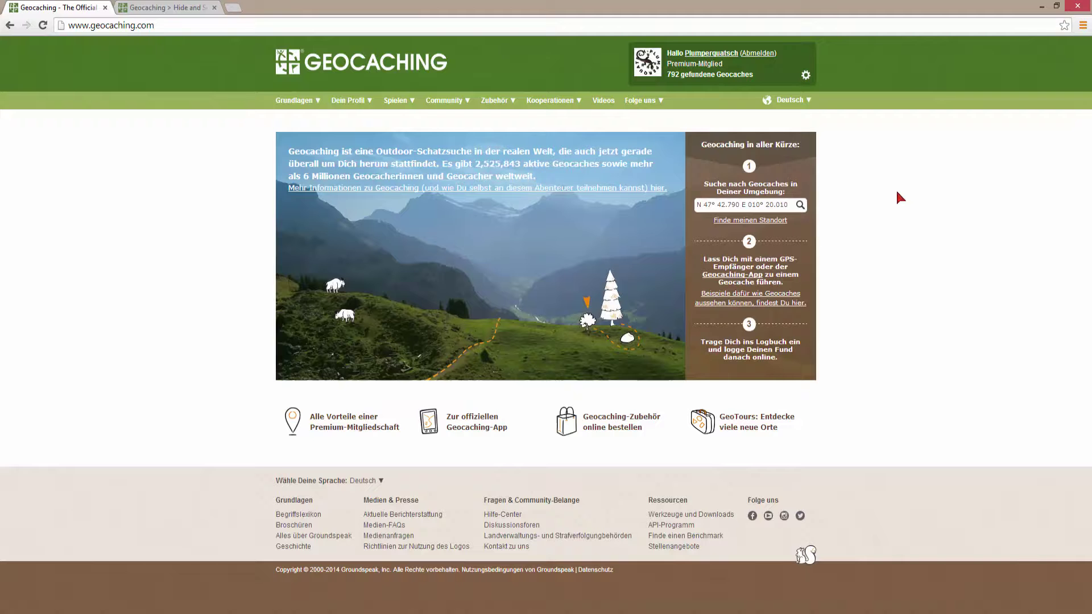